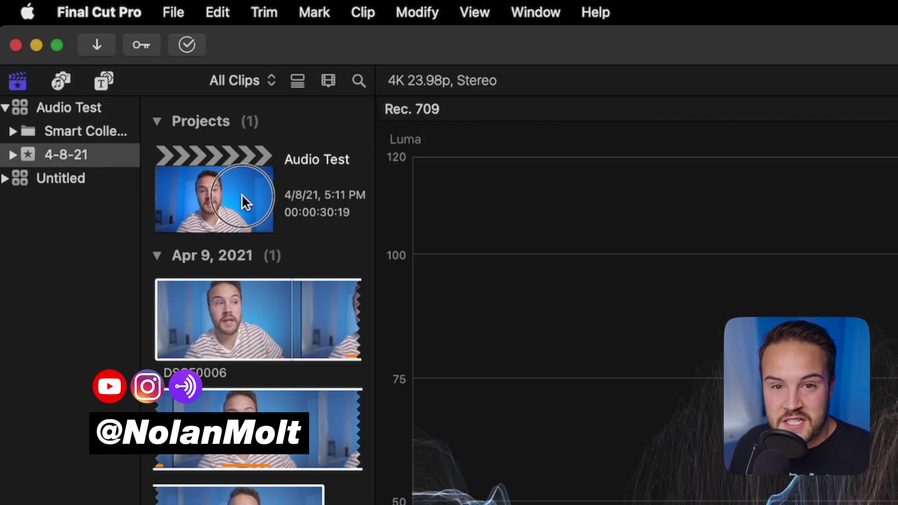
# Select the Audio Test project in the Browser's Projects list.
pyautogui.click(71, 57)
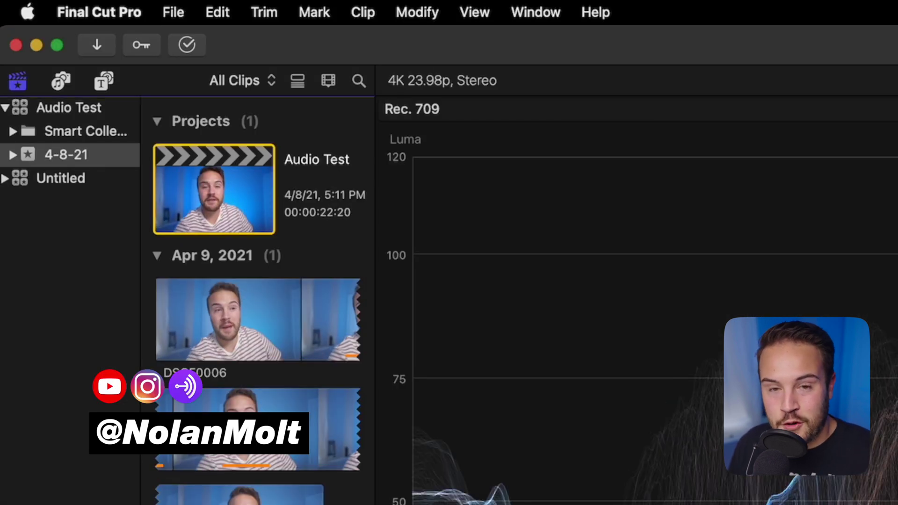
# Choose File > Share > Master File (default), then bring up the Share destinations list.
pyautogui.click(185, 13)
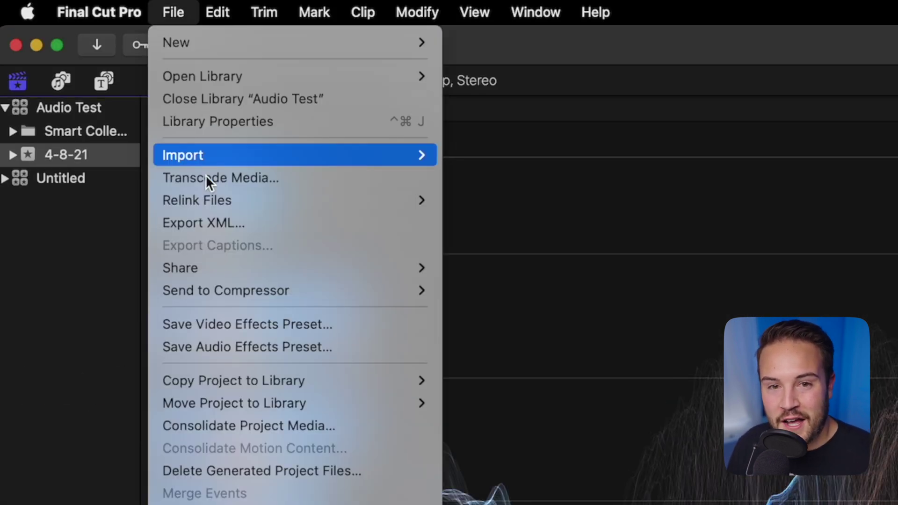
pyautogui.moveTo(213, 268)
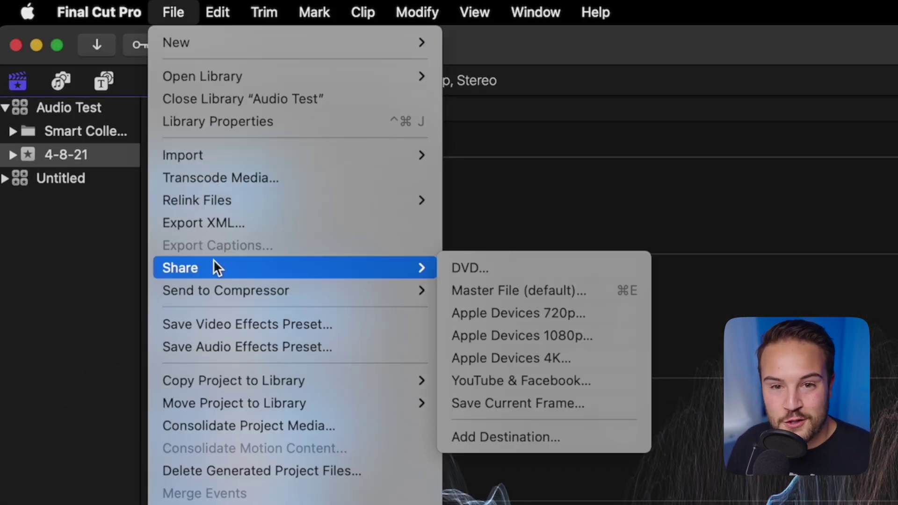
pyautogui.click(504, 292)
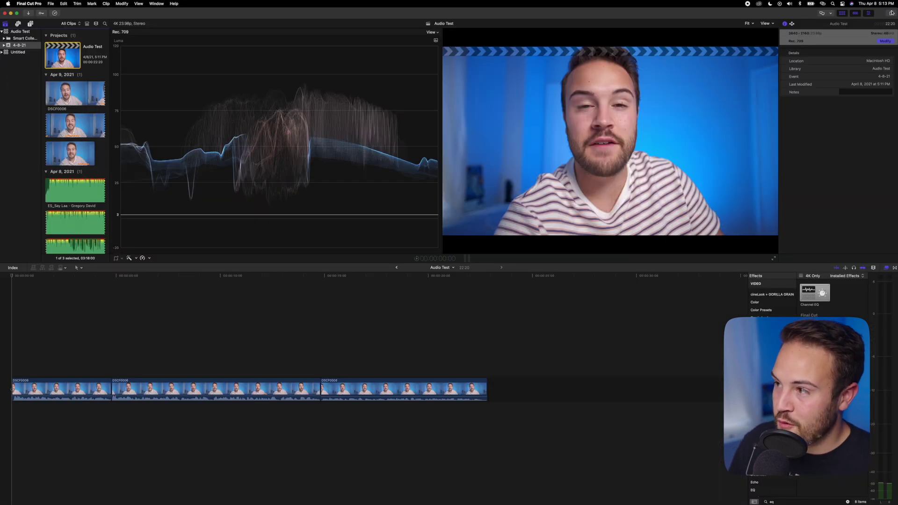
pyautogui.click(892, 12)
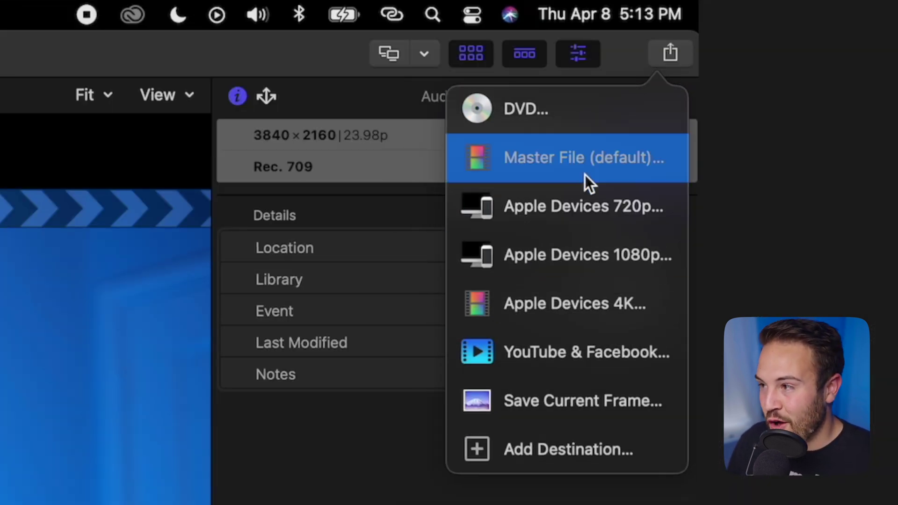
pyautogui.click(586, 171)
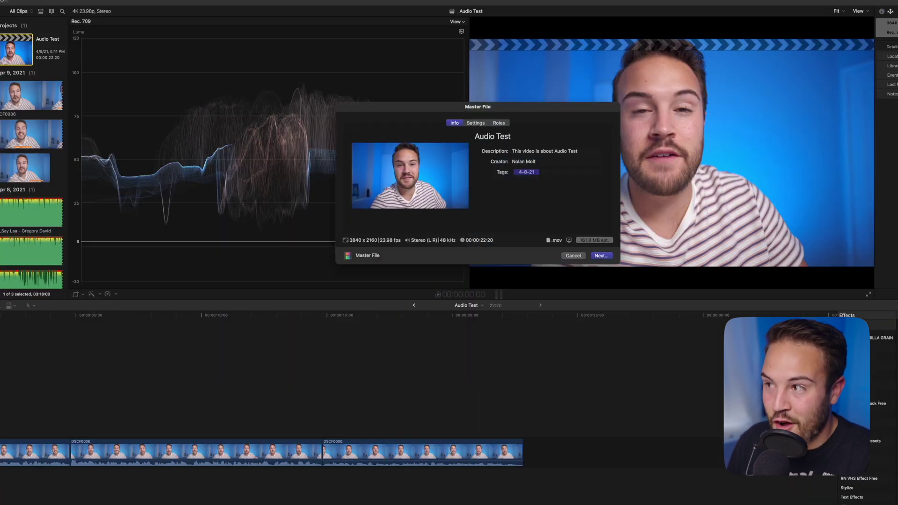
pyautogui.moveTo(533, 110); pyautogui.dragTo(382, 83)
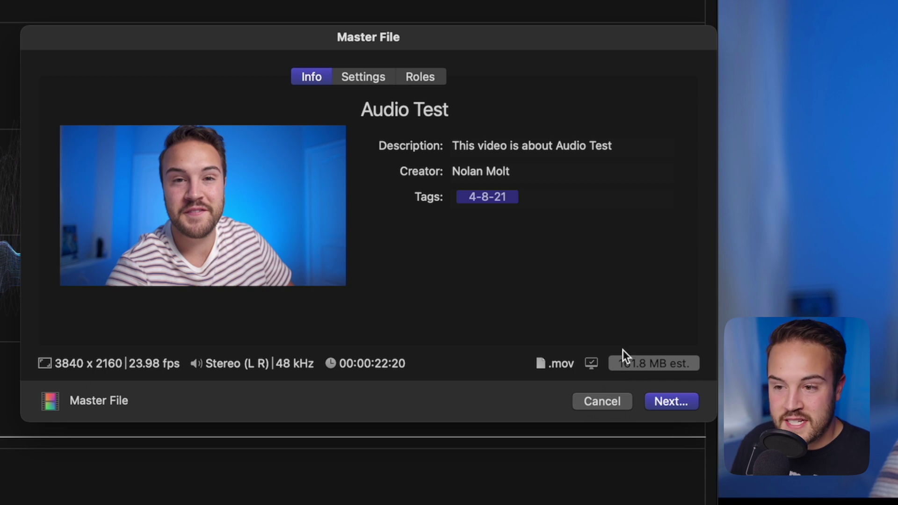
# On the Settings tab, switch the Video Codec to Source - Apple ProRes 422.
pyautogui.click(365, 79)
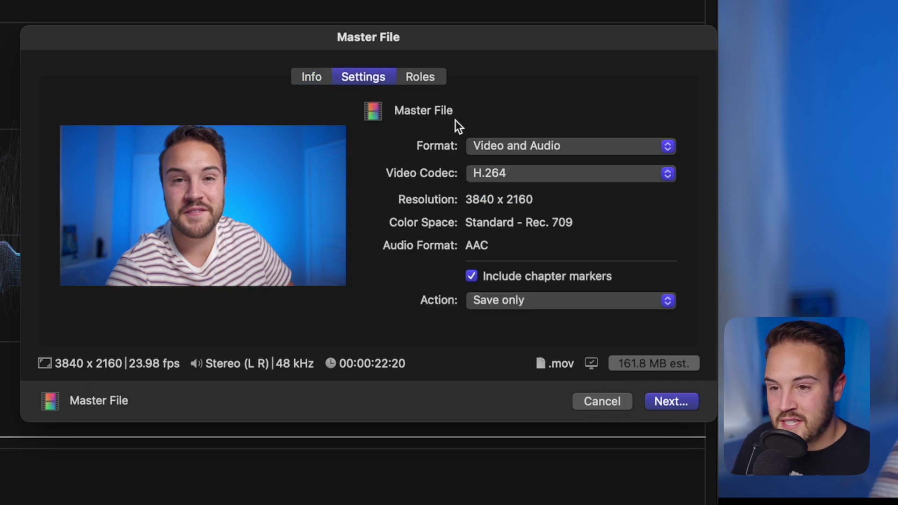
pyautogui.click(520, 175)
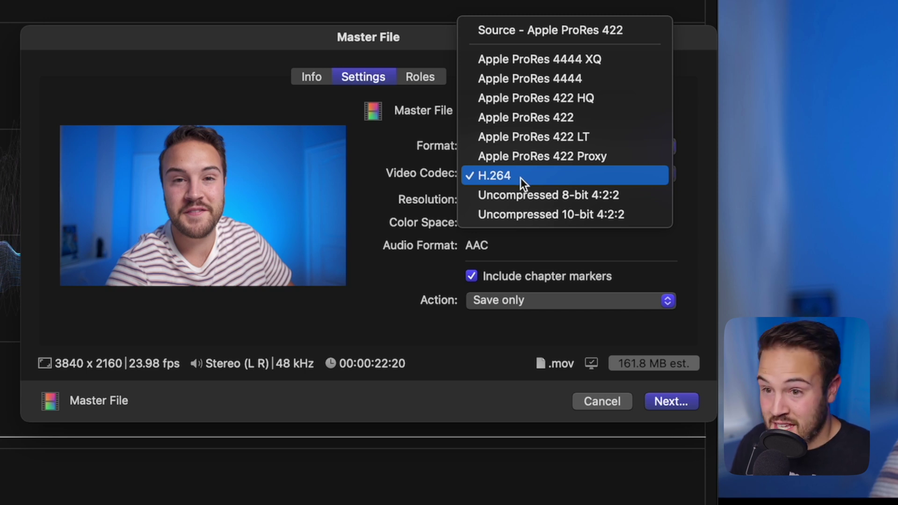
pyautogui.click(554, 30)
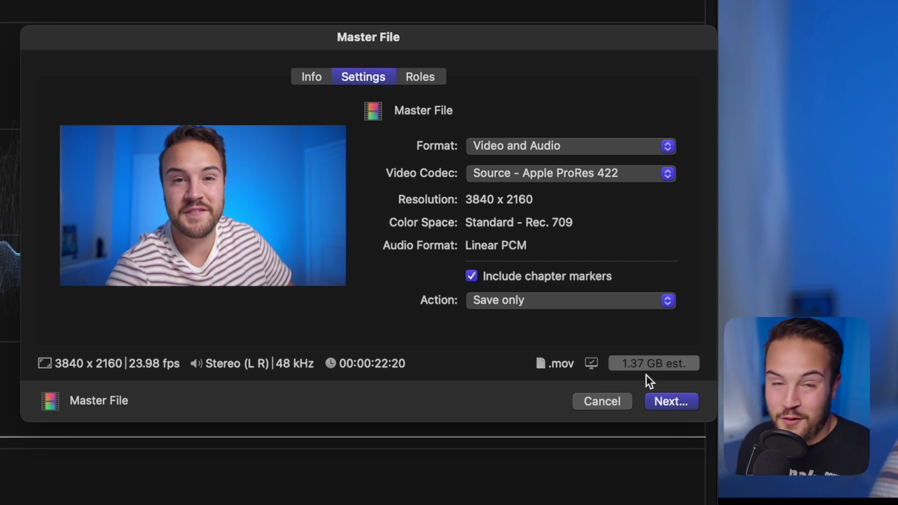
# Keep Video and Audio as the format and set the codec back to H.264.
pyautogui.click(551, 149)
pyautogui.click(551, 150)
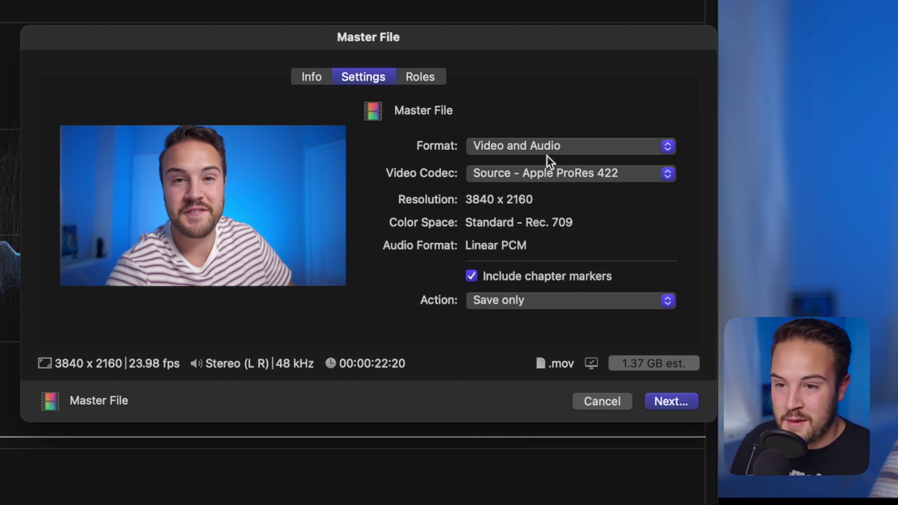
pyautogui.click(546, 173)
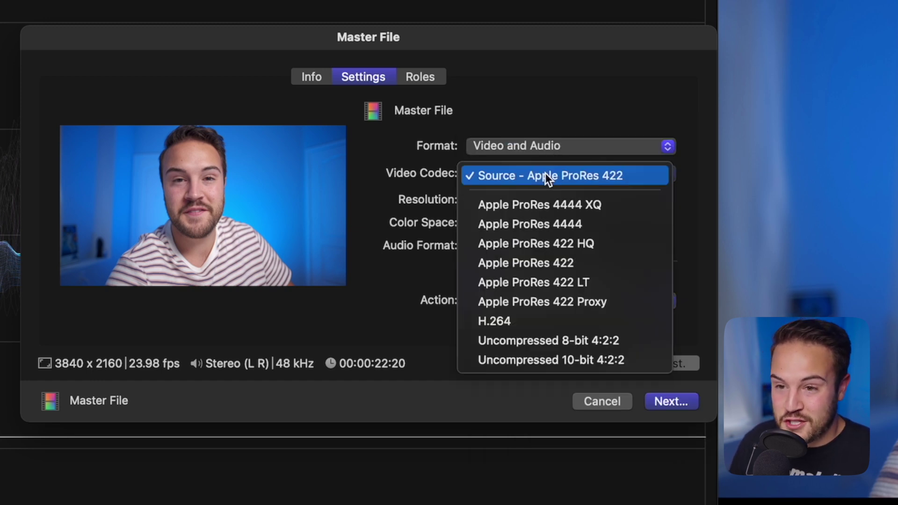
pyautogui.click(526, 321)
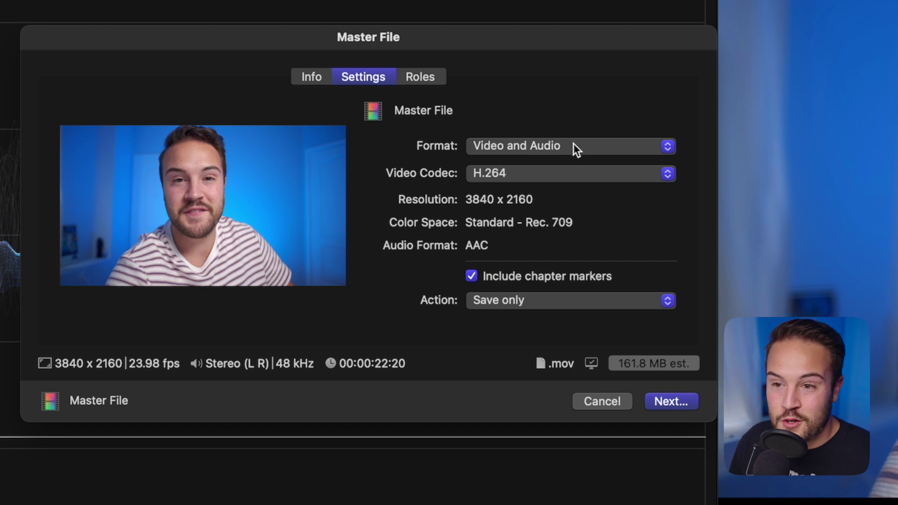
pyautogui.click(576, 149)
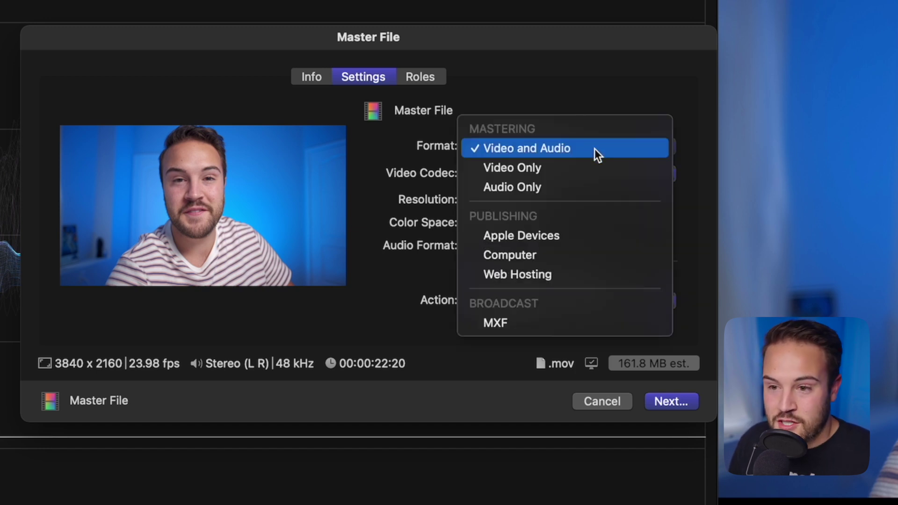
# Set Format to Computer and Video Codec to H.264 Better Quality, then recheck both.
pyautogui.click(534, 251)
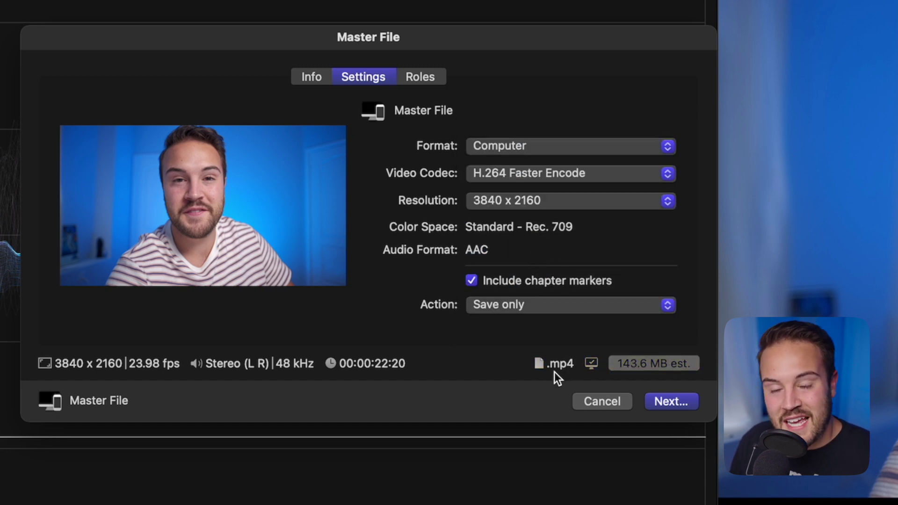
pyautogui.click(541, 176)
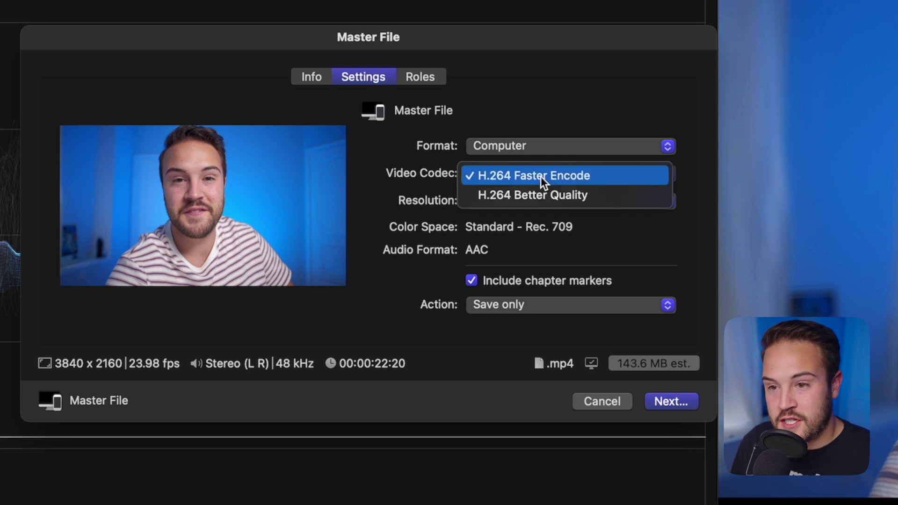
pyautogui.click(536, 199)
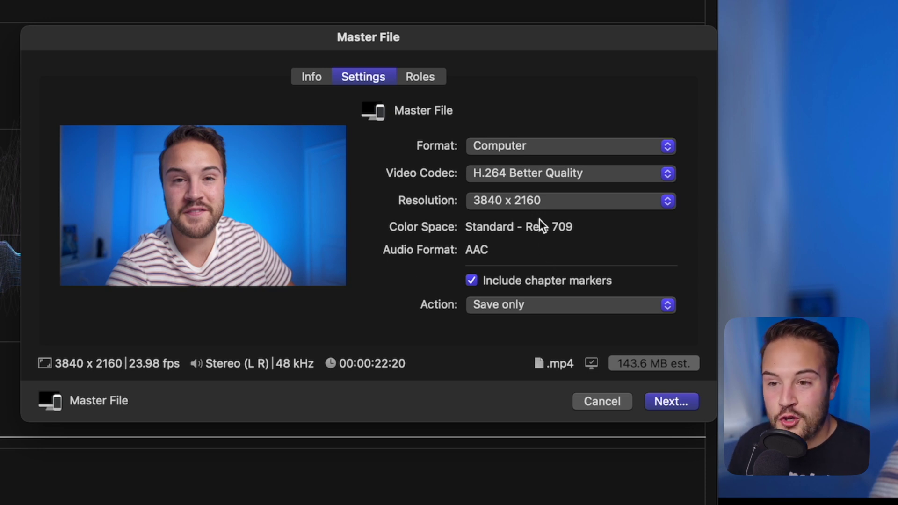
pyautogui.click(520, 147)
pyautogui.click(521, 148)
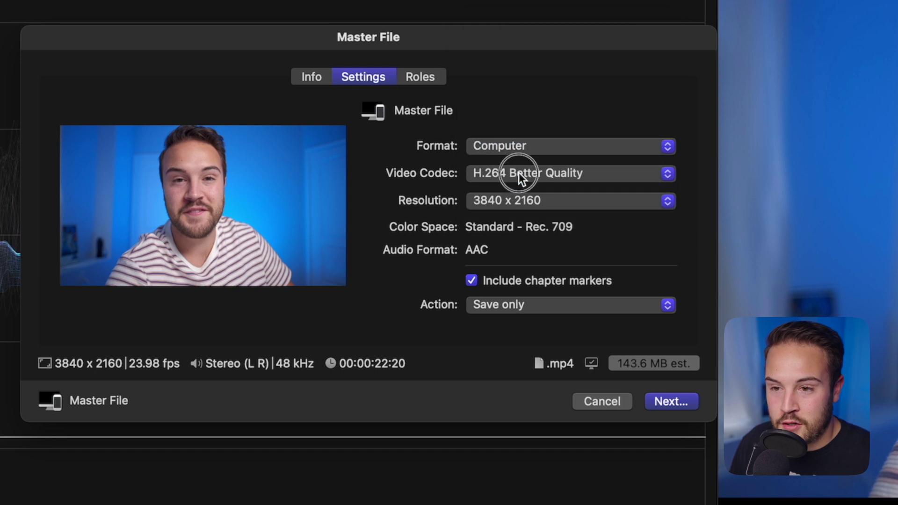
pyautogui.click(518, 173)
# Keep H.264 Better Quality as the video codec and leave the export settings.
pyautogui.click(519, 176)
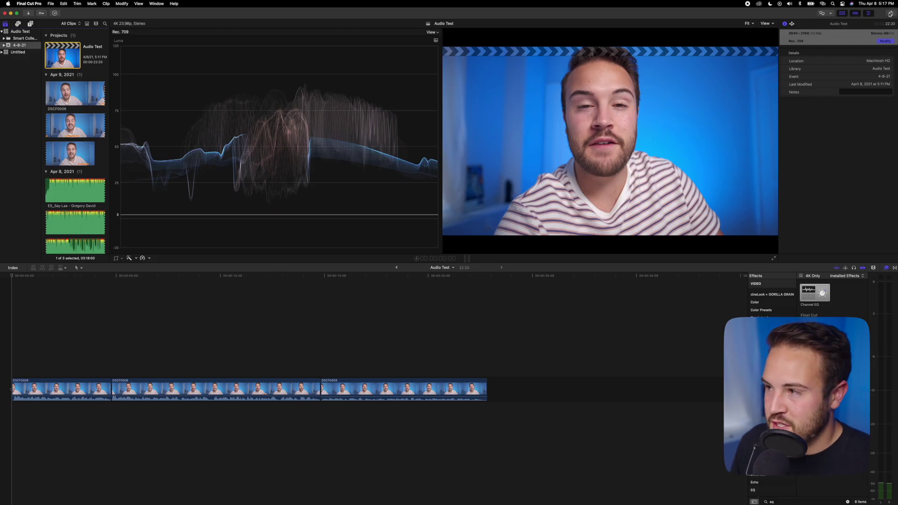
# Review then cancel the Master File export, and choose Add Destination from Share.
pyautogui.click(887, 20)
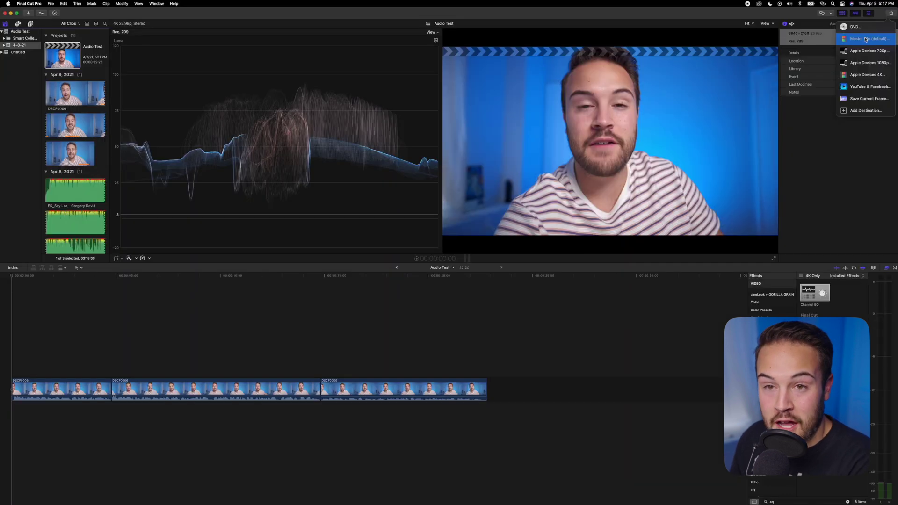
pyautogui.click(578, 149)
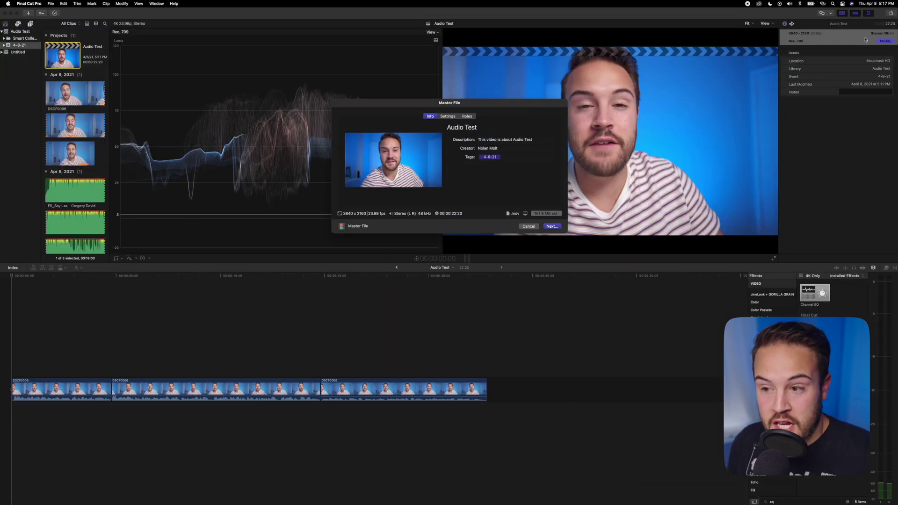
pyautogui.click(448, 117)
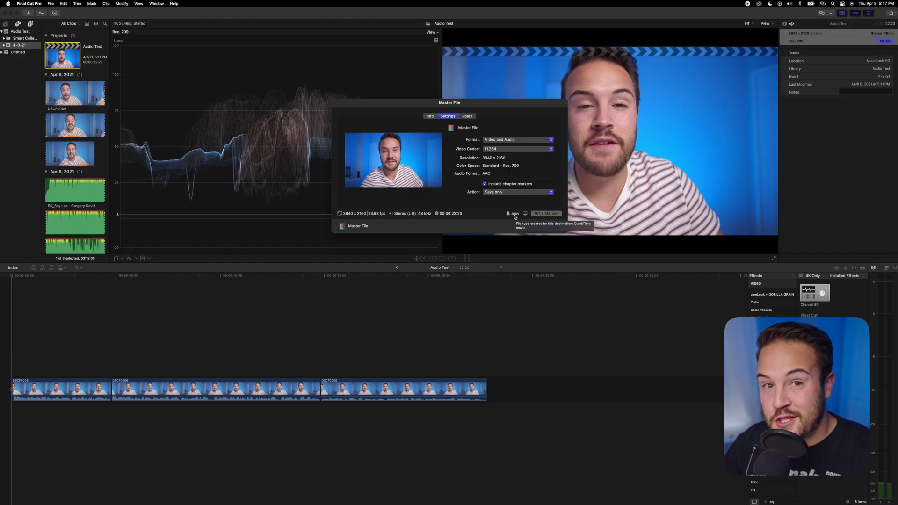
pyautogui.click(591, 397)
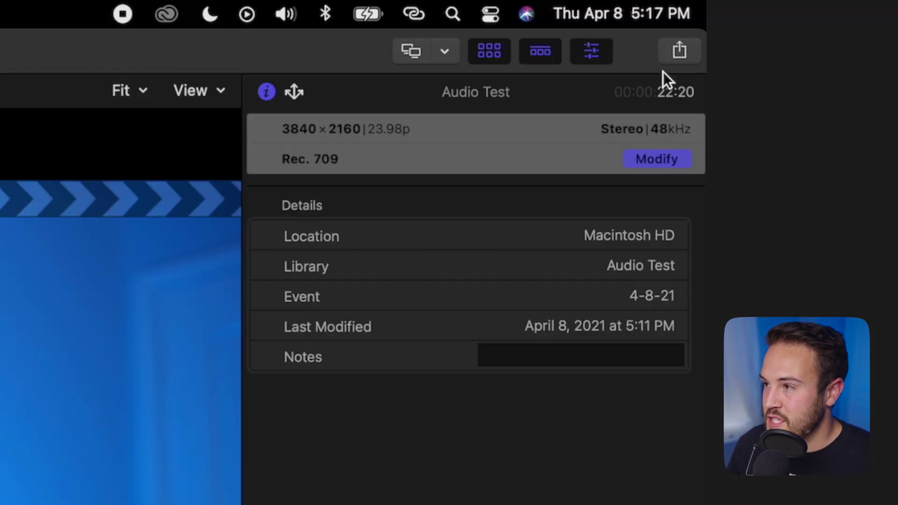
pyautogui.click(892, 14)
pyautogui.click(865, 113)
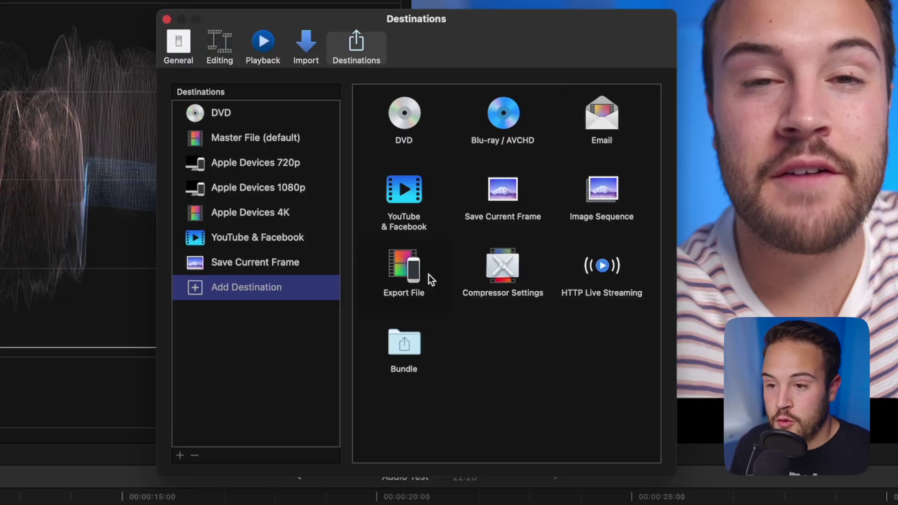
# Add an Export File destination using Computer format, H.264 Better Quality and 4096 x 2160 resolution.
pyautogui.moveTo(415, 269); pyautogui.dragTo(242, 132)
pyautogui.click(249, 135)
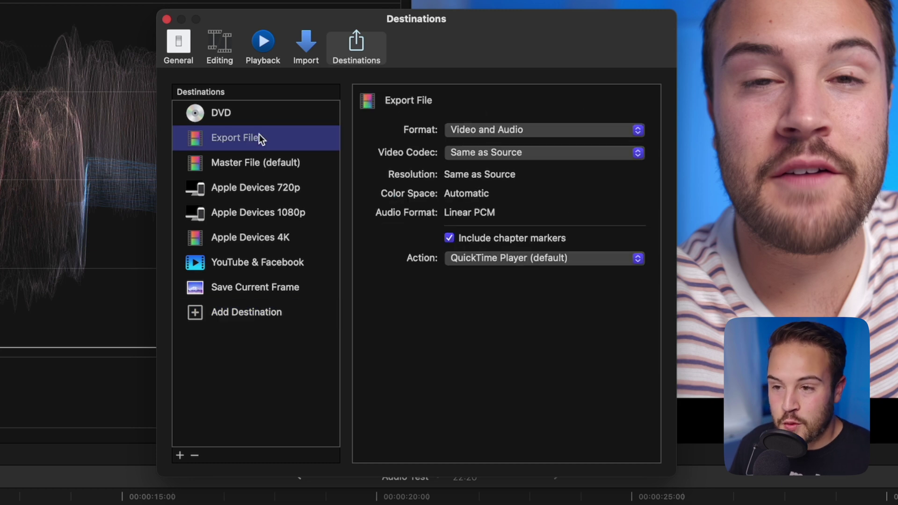
pyautogui.click(527, 129)
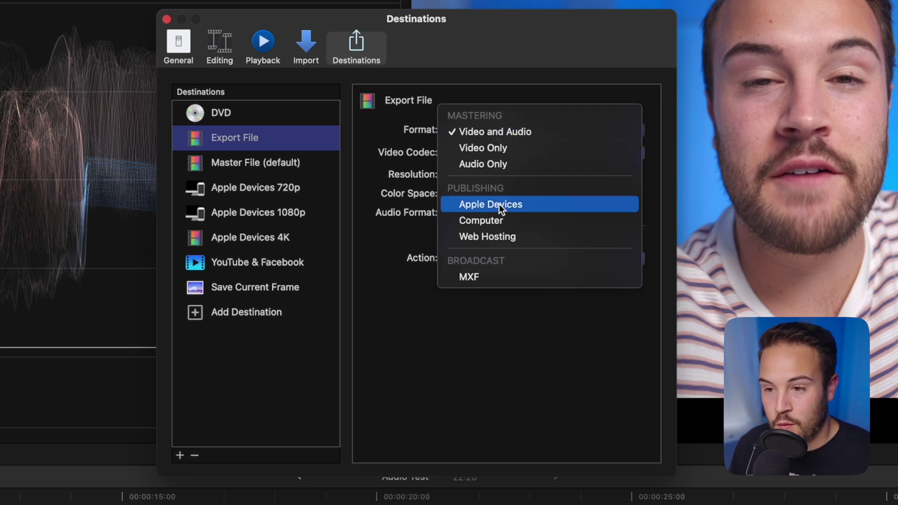
pyautogui.click(495, 221)
pyautogui.click(489, 154)
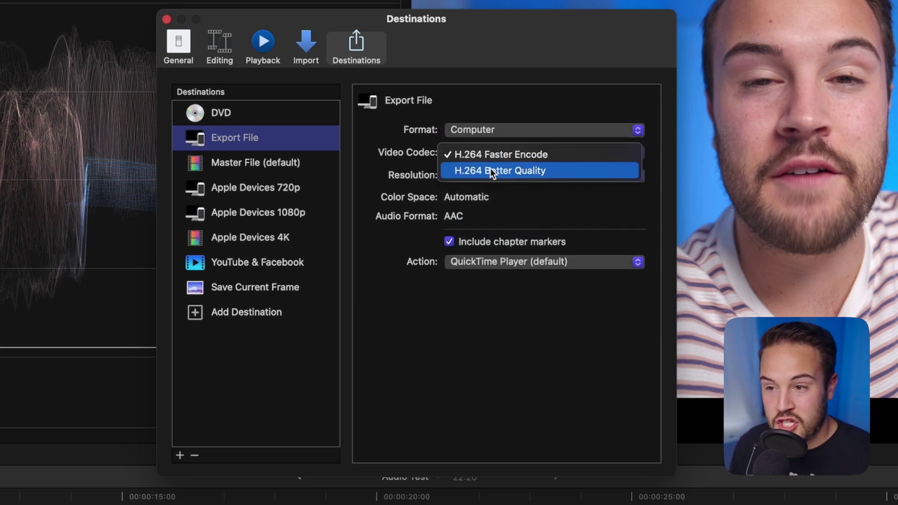
pyautogui.click(497, 176)
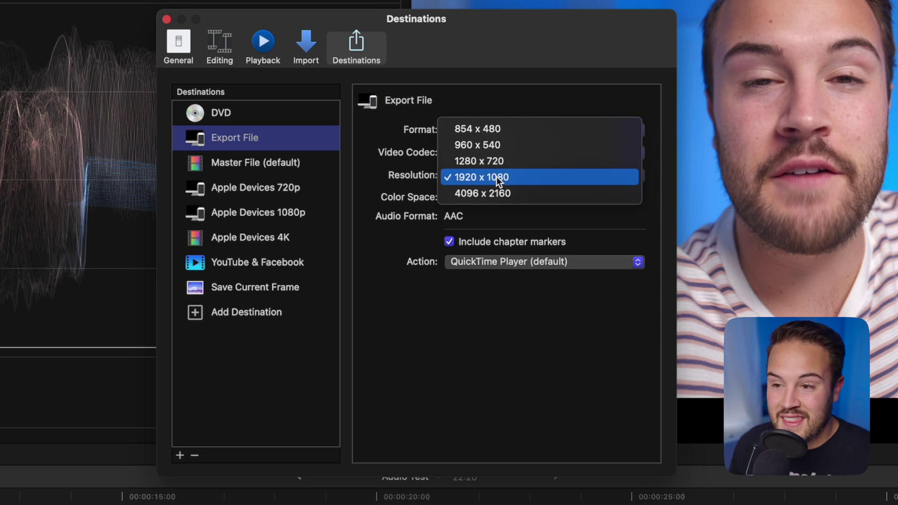
pyautogui.click(497, 191)
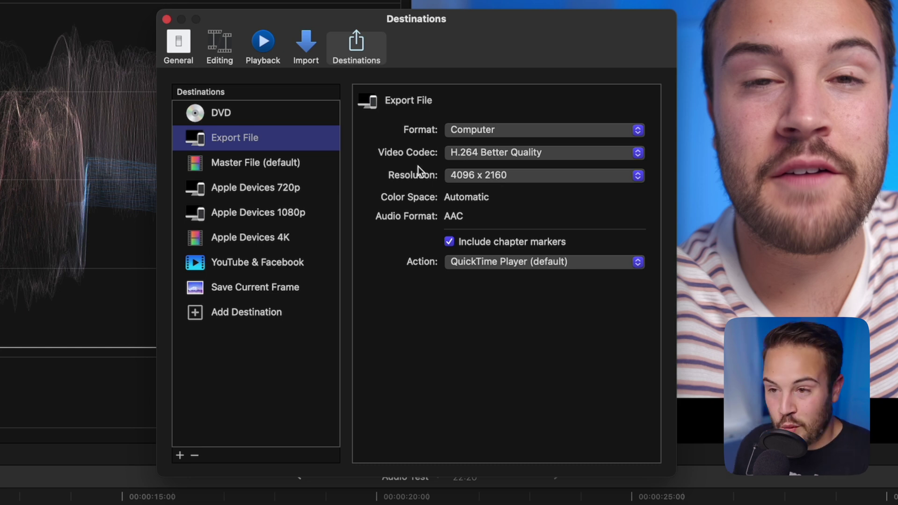
# Rename the destination to '.MP4' and close the Destinations preferences.
pyautogui.doubleClick(242, 137)
pyautogui.press('BackSpace')
pyautogui.write('.MP4')
pyautogui.press('Return')
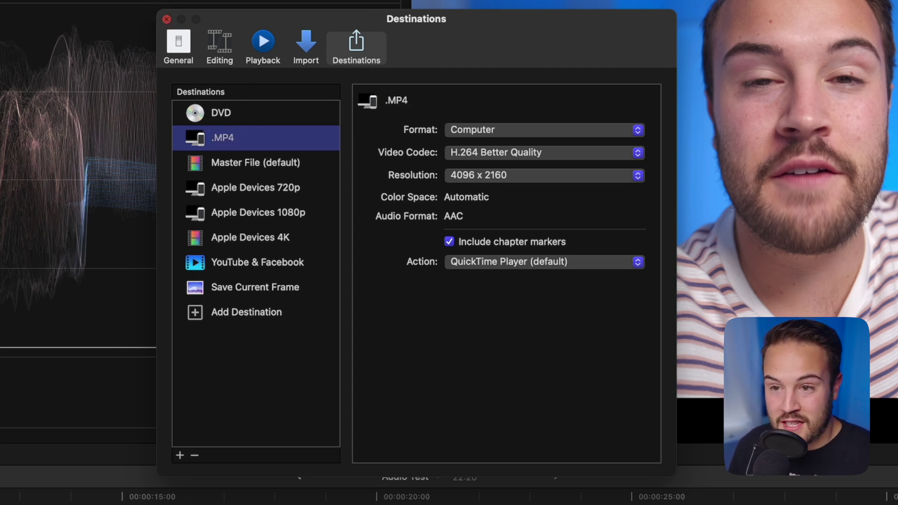
pyautogui.click(166, 18)
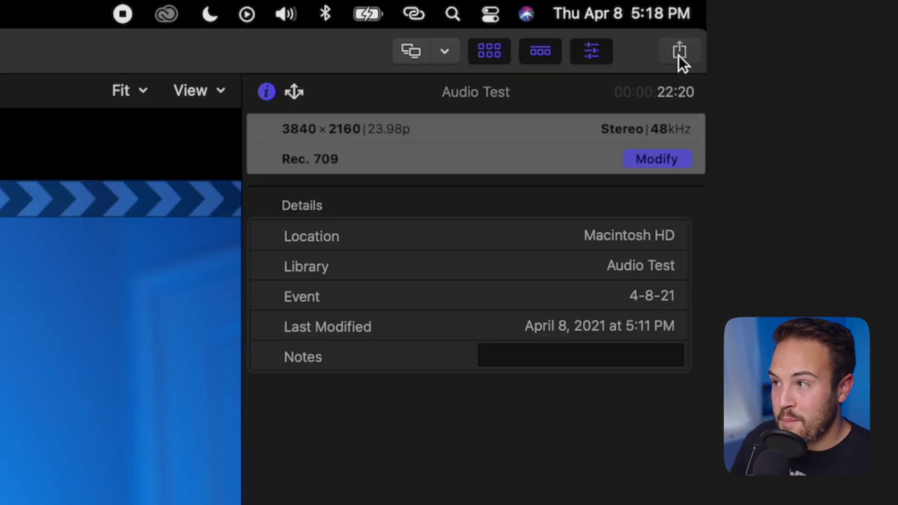
pyautogui.click(891, 14)
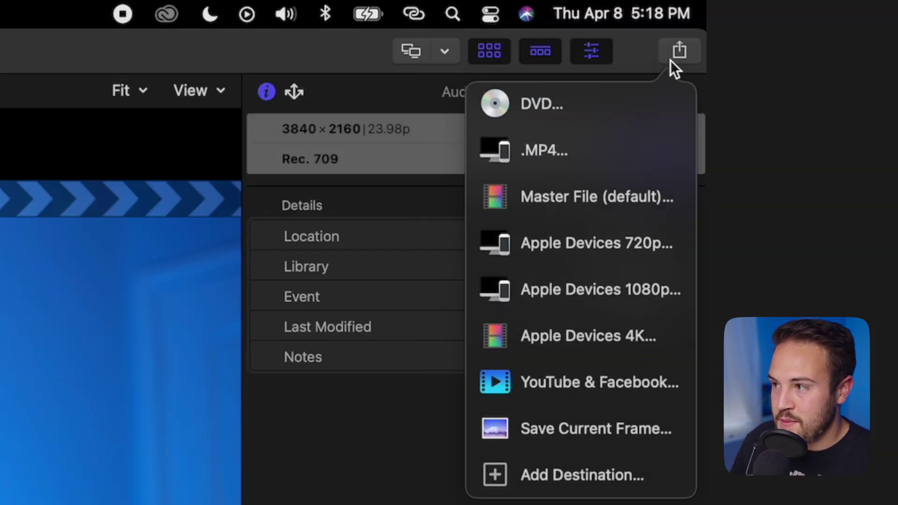
pyautogui.click(586, 153)
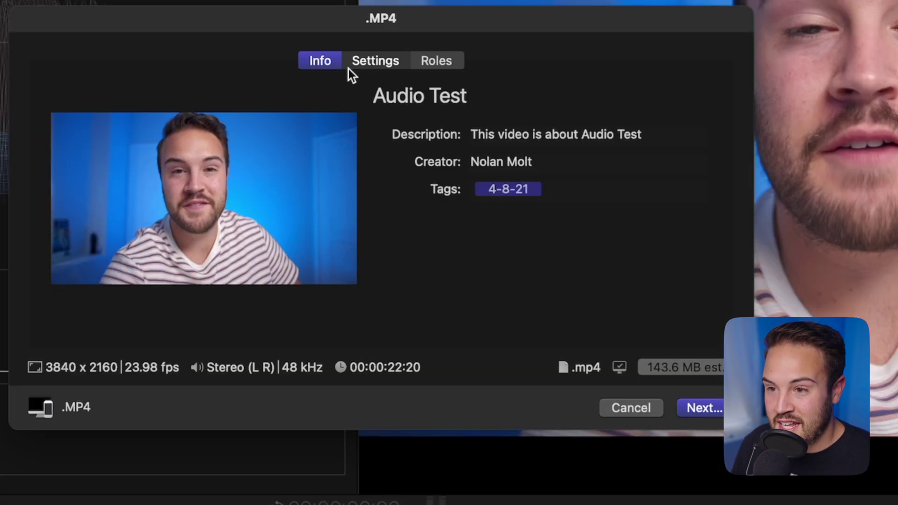
pyautogui.click(448, 116)
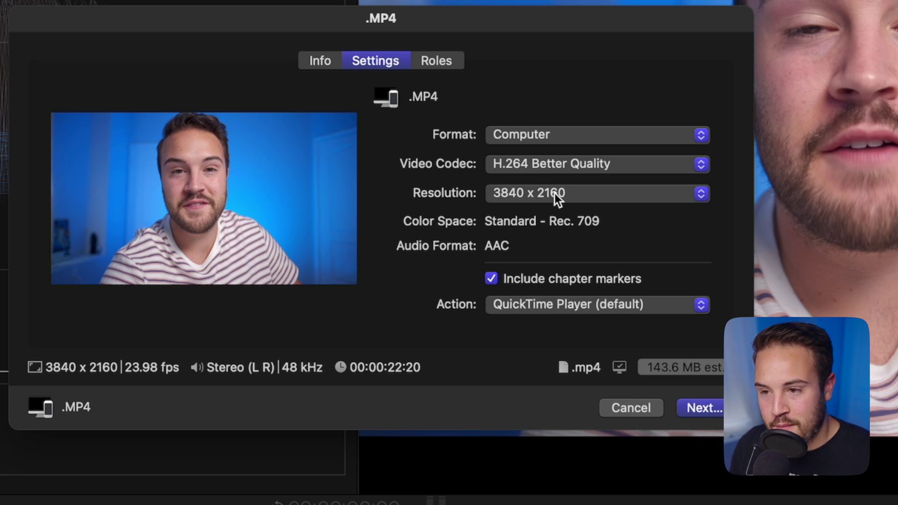
pyautogui.press('Return')
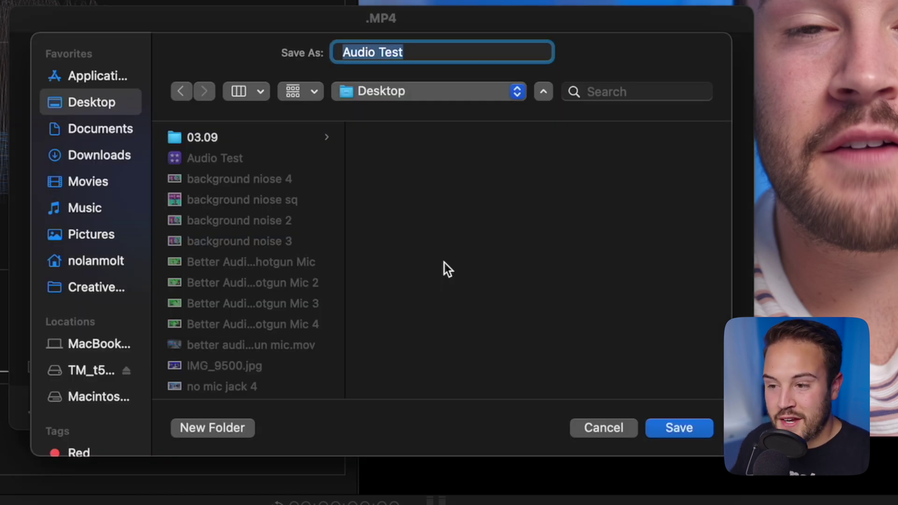
pyautogui.click(607, 429)
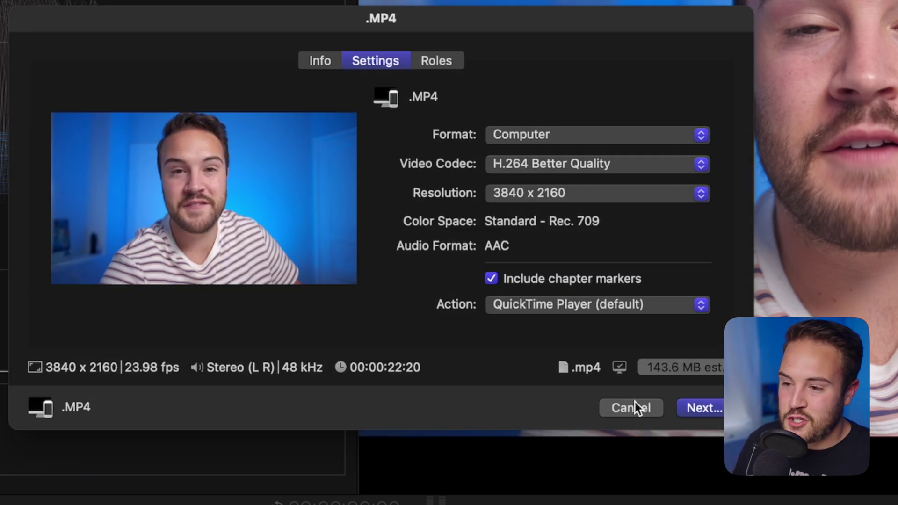
pyautogui.click(633, 404)
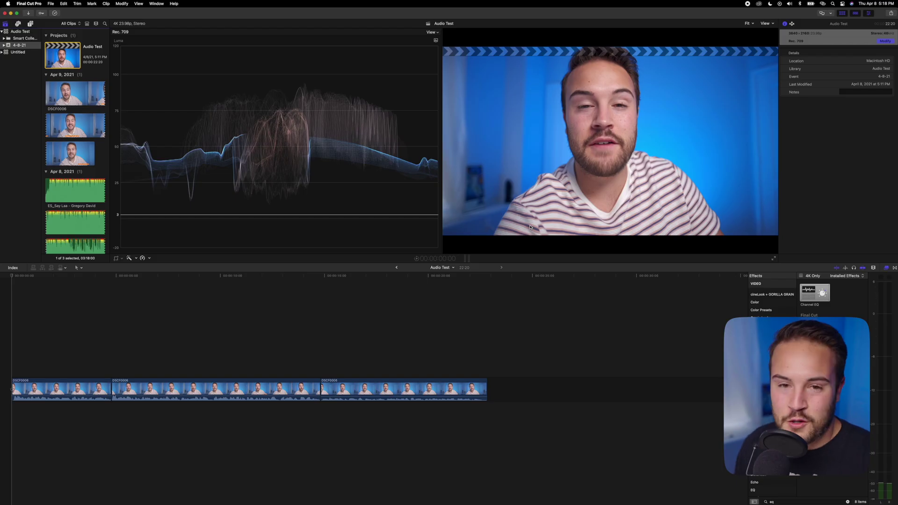